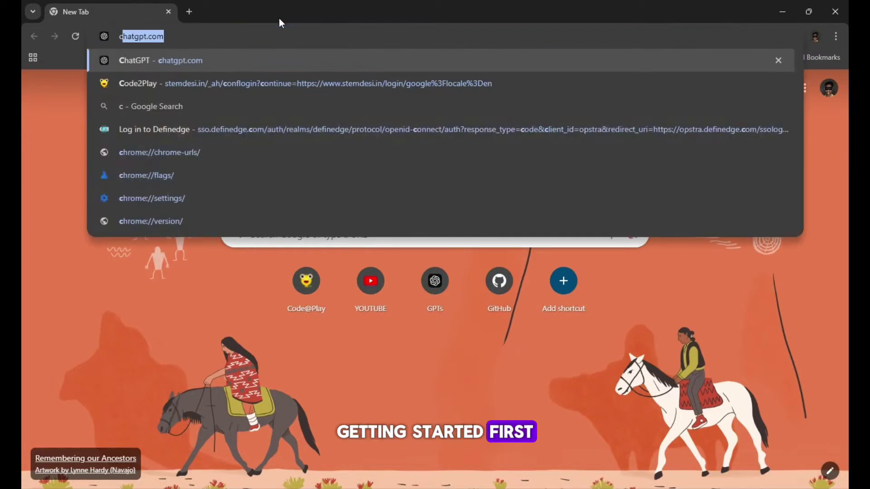
- Load the Code2Play site in Chrome and reach the empty projects list
key("Return")
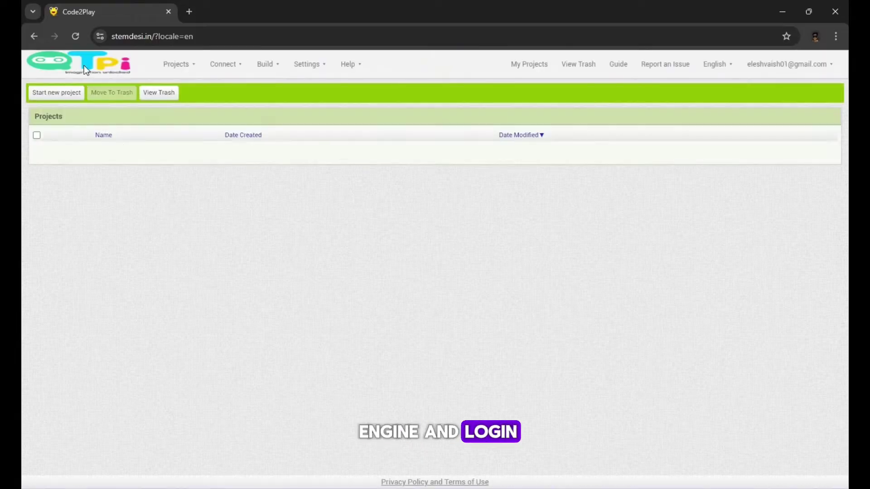
- Start a new project called RC_caar, opening an empty Screen1 in the designer
left_click(56, 92)
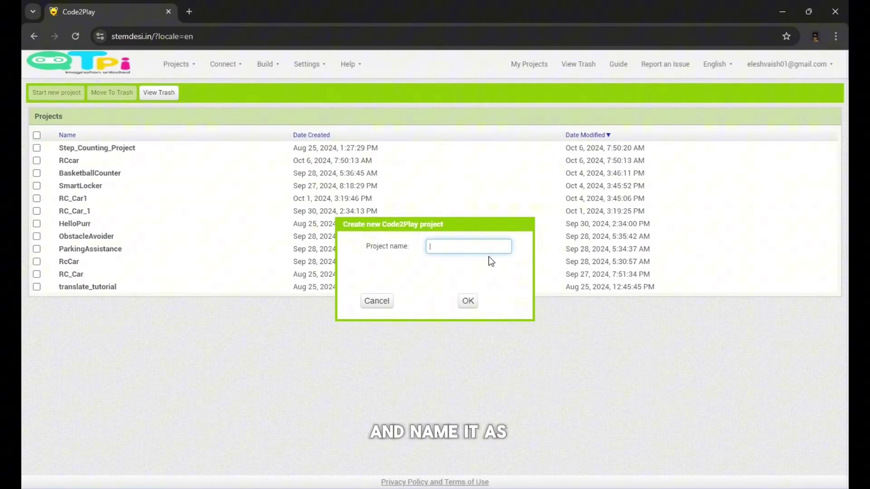
type("RC ")
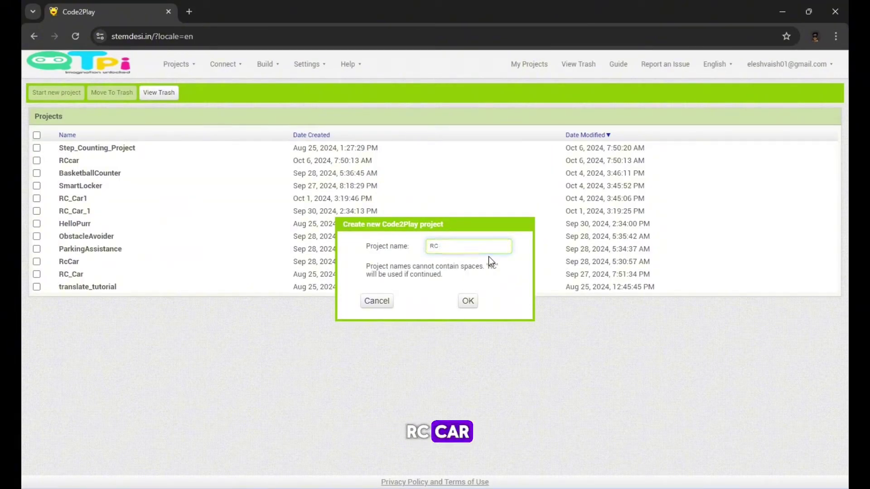
type("caa")
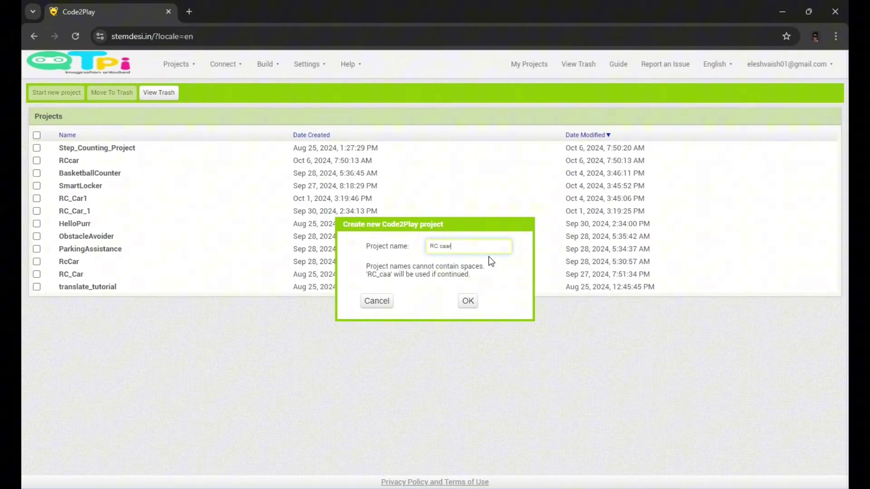
type("r")
key("Return")
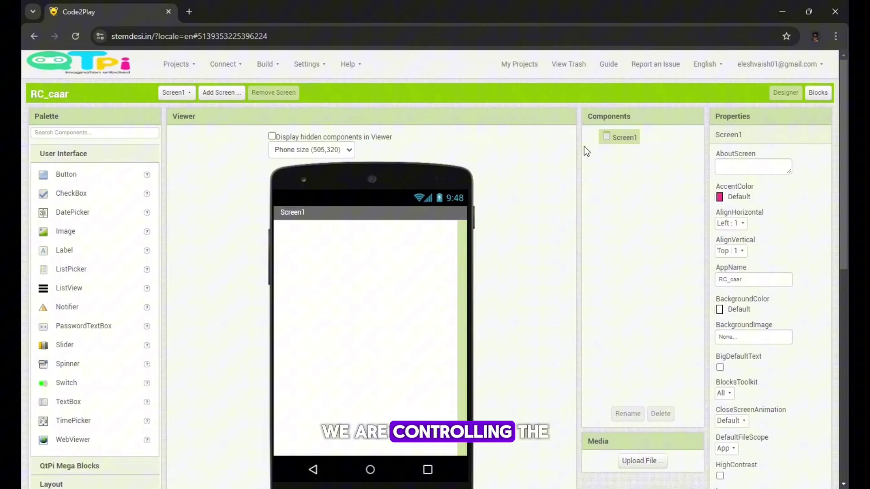
- Drop a ListPicker on Screen1, rename it Connect and set its text to Connect
left_click_drag(71, 269, 378, 255)
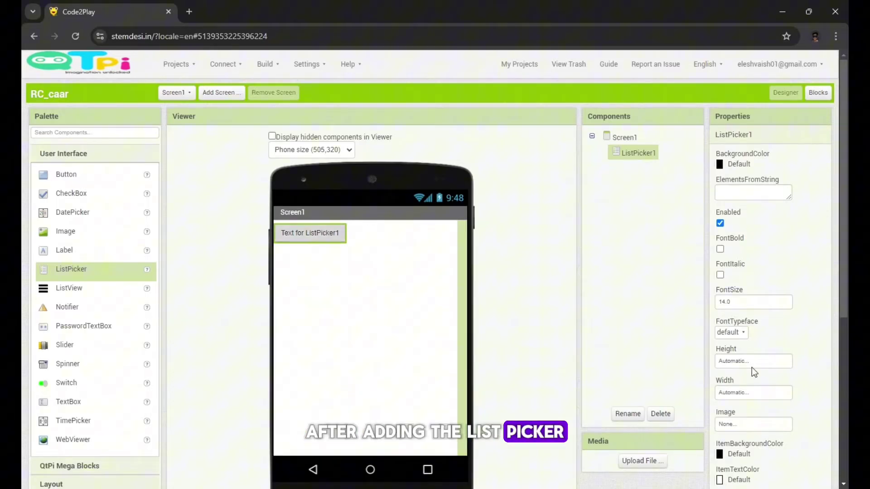
left_click(627, 413)
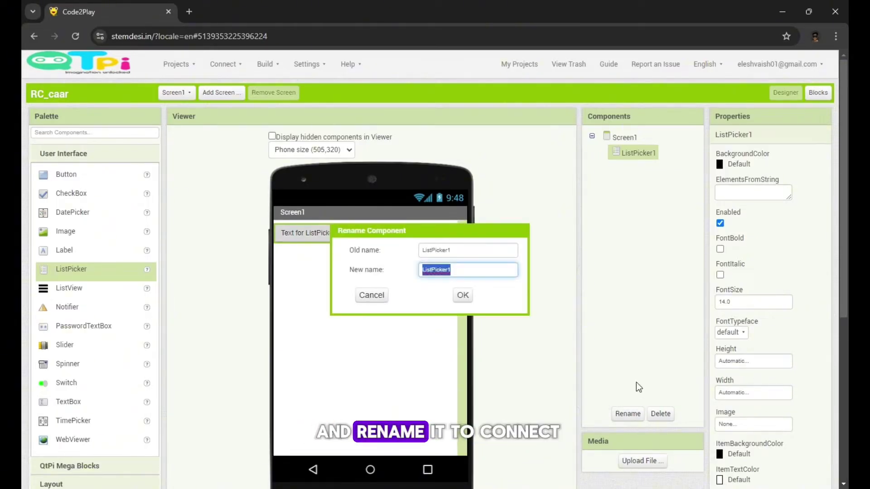
type("Lis")
key("BackSpace")
key("BackSpace")
key("BackSpace")
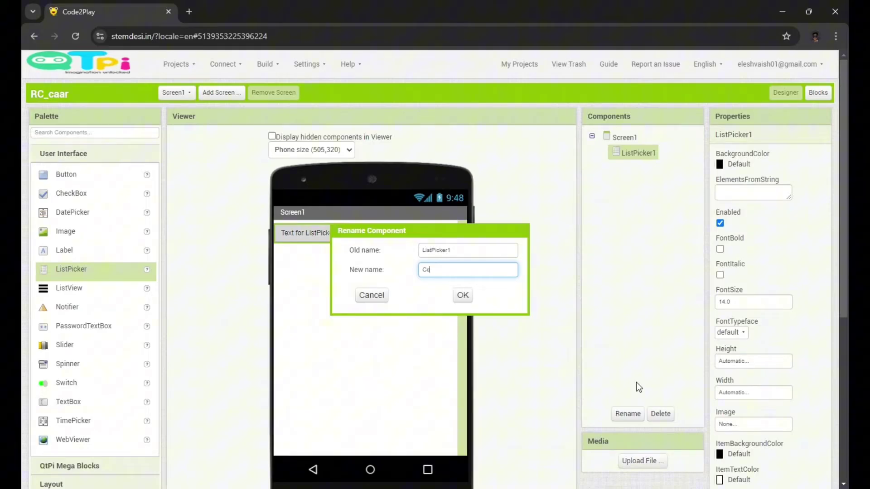
key("Return")
scroll(636, 383, "down", 5)
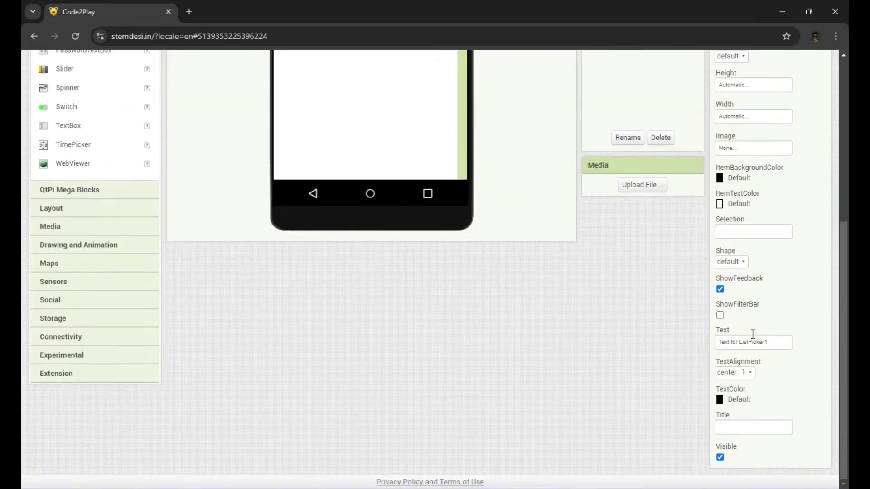
double_click(742, 342)
type("onnect")
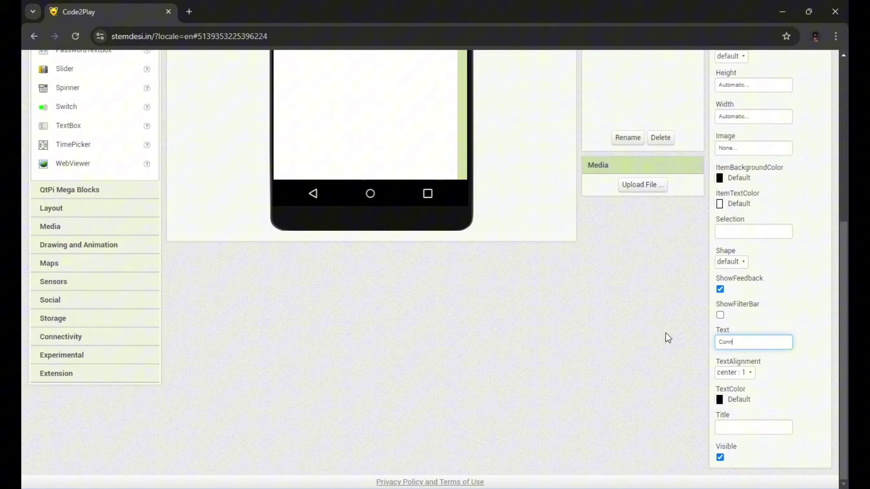
key("Return")
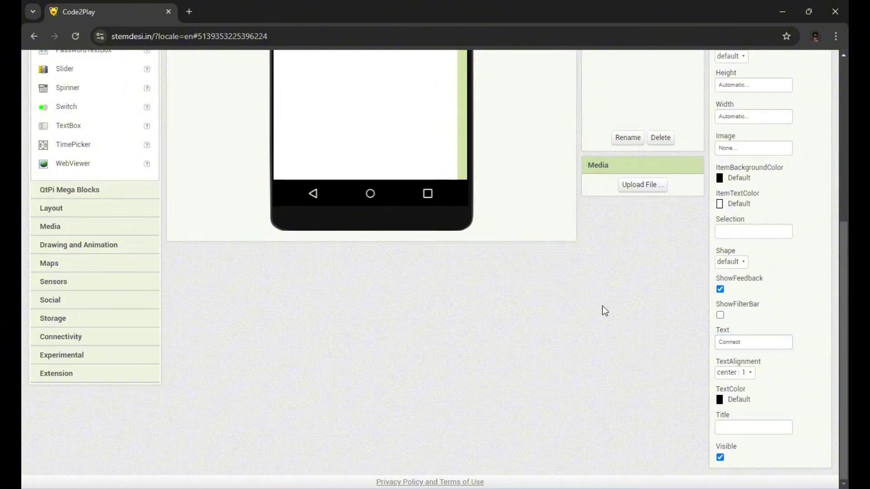
scroll(604, 311, "up", 5)
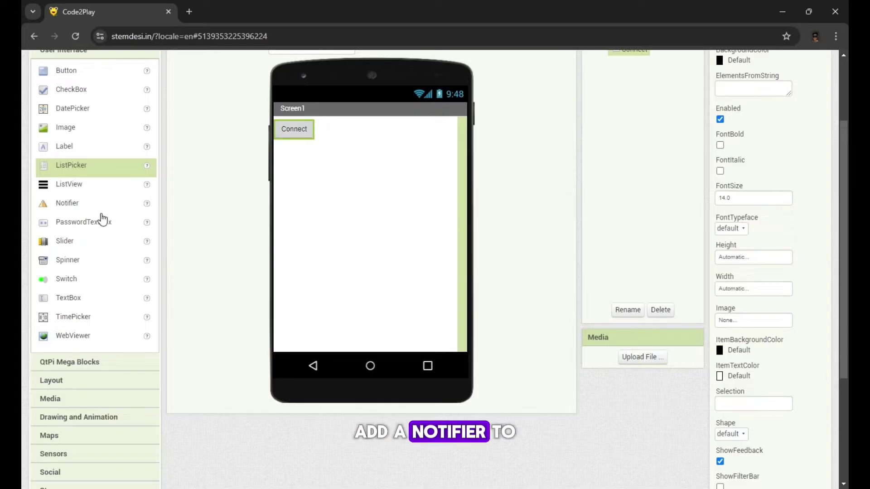
- Drop a non-visible Notifier1 from User Interface onto Screen1
left_click_drag(67, 203, 360, 221)
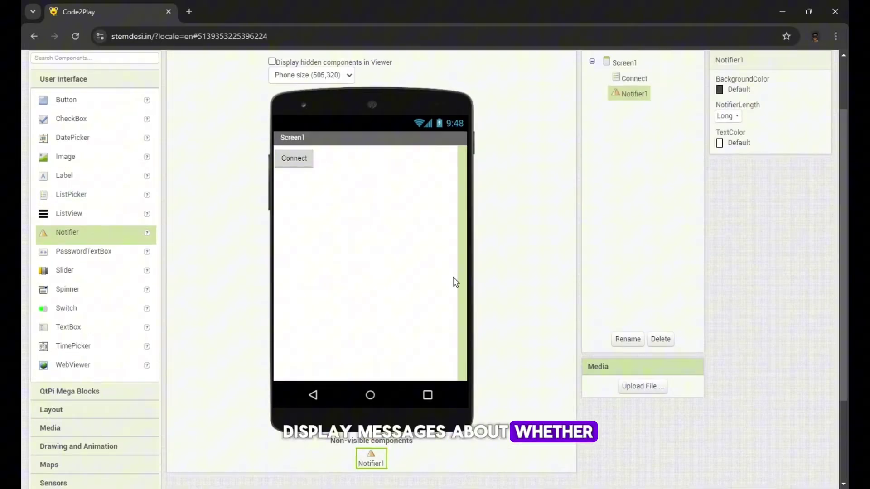
scroll(453, 277, "up", 1)
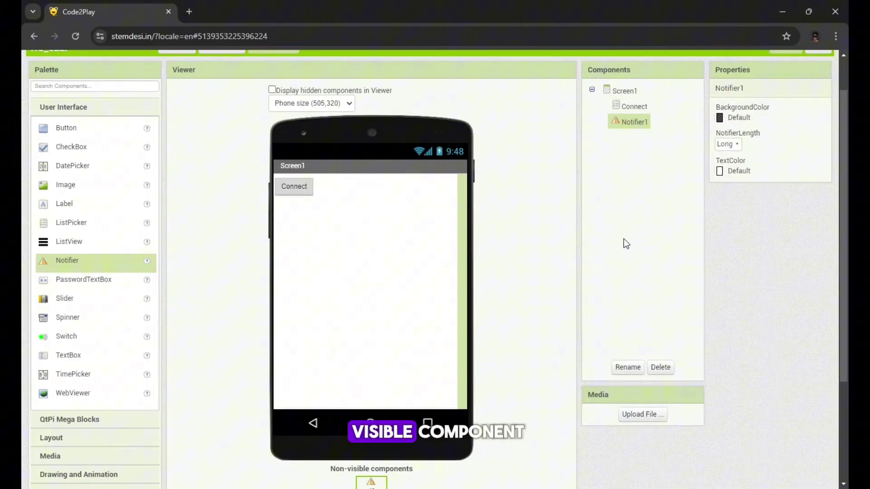
scroll(347, 337, "down", 1)
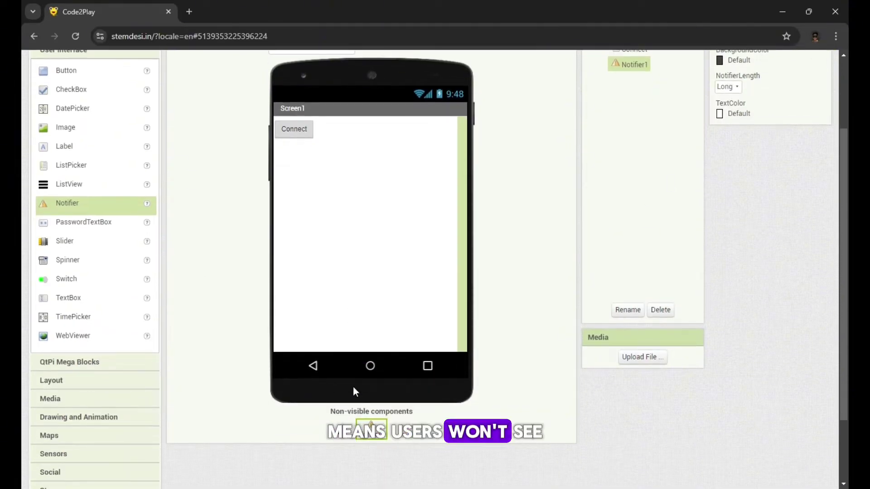
double_click(371, 411)
left_click(609, 397)
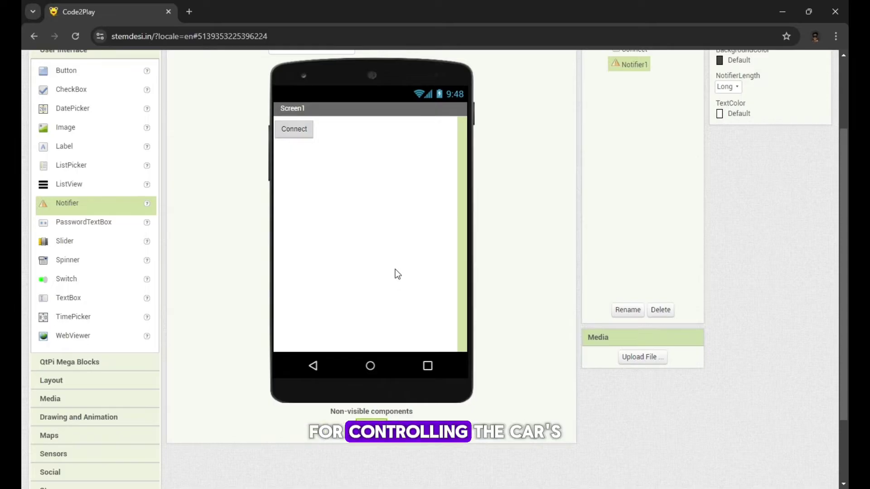
- Place Button1 through Button4 one below another beneath Connect
left_click_drag(93, 72, 292, 153)
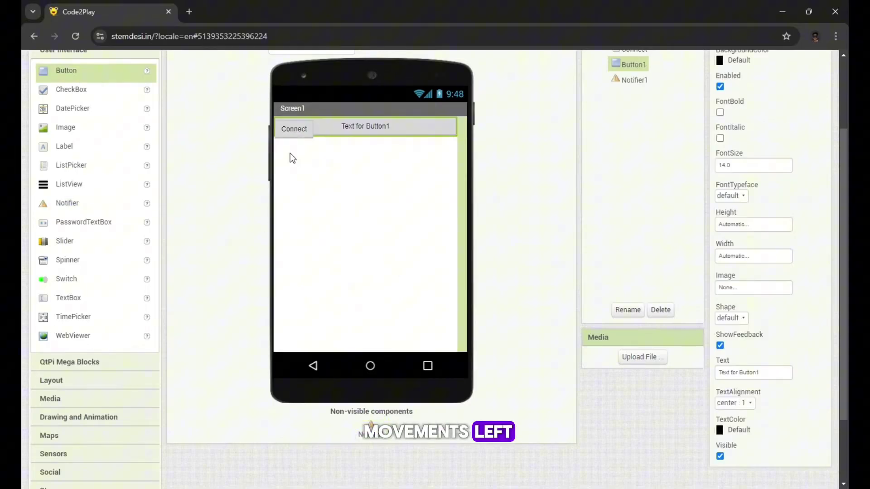
left_click_drag(94, 72, 299, 178)
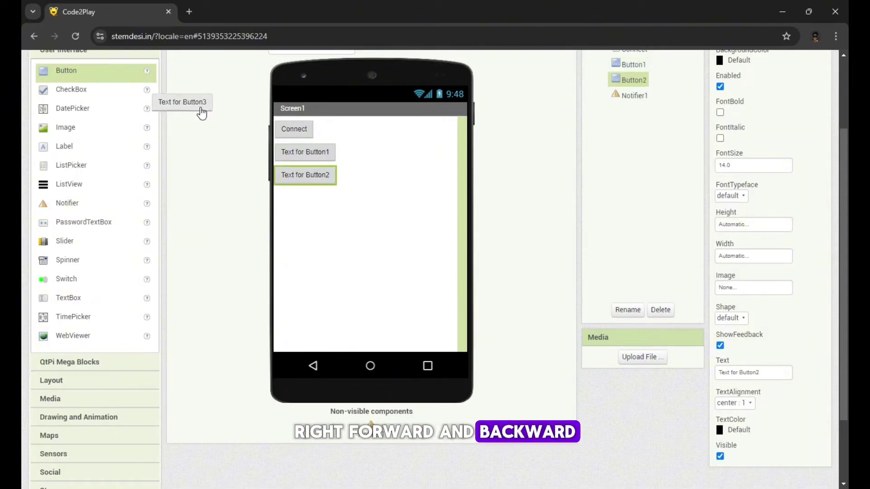
left_click_drag(93, 71, 292, 201)
left_click_drag(93, 72, 284, 218)
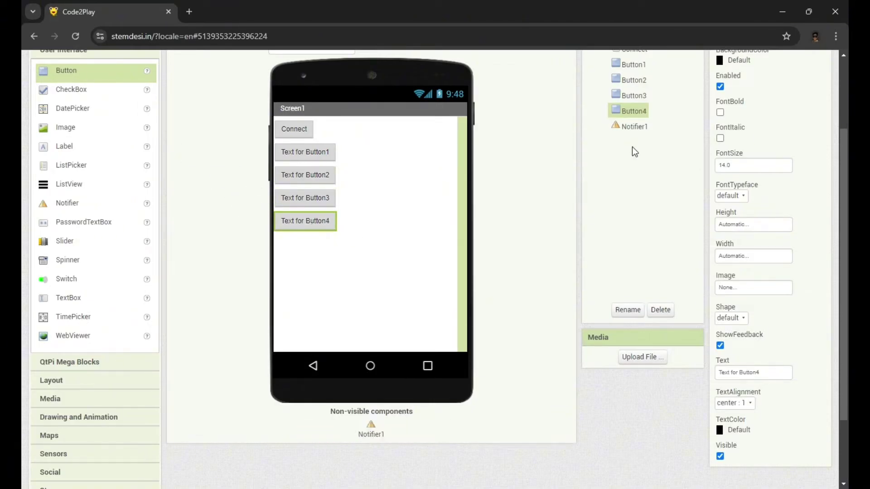
scroll(627, 303, "up", 2)
- Rename Button1–Button4 to Left, Right, Forward and Backward
left_click(634, 122)
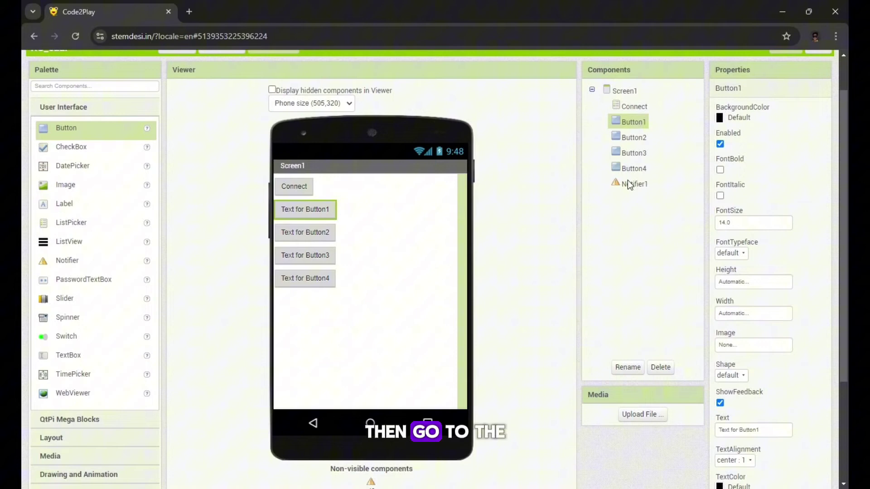
left_click(628, 368)
type("Left")
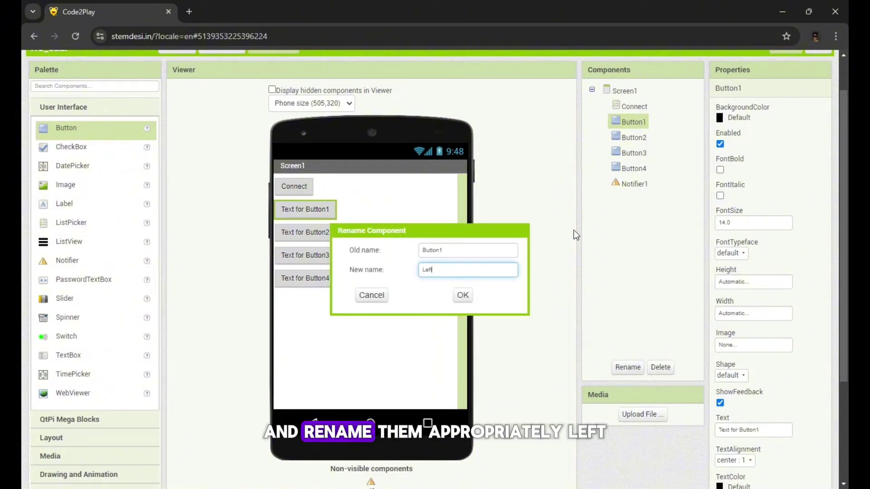
left_click(462, 295)
left_click(634, 138)
left_click(628, 367)
type("Right")
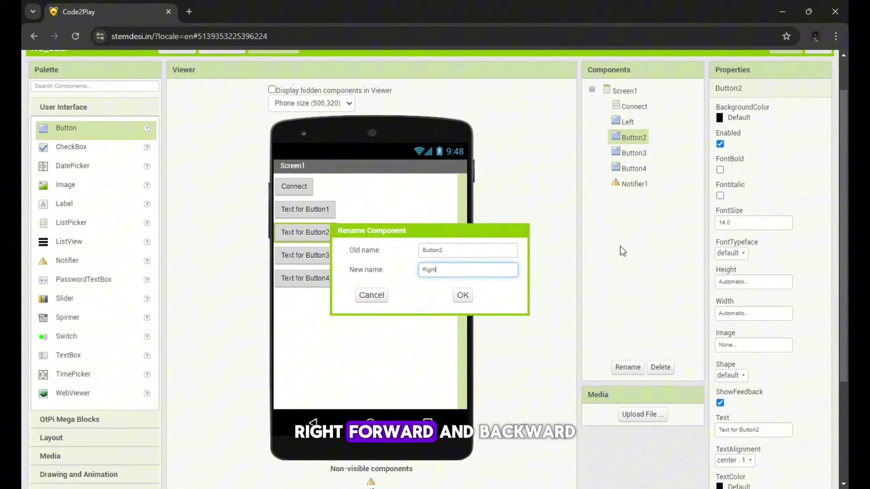
key("Return")
left_click(633, 153)
left_click(628, 367)
type("Forwa")
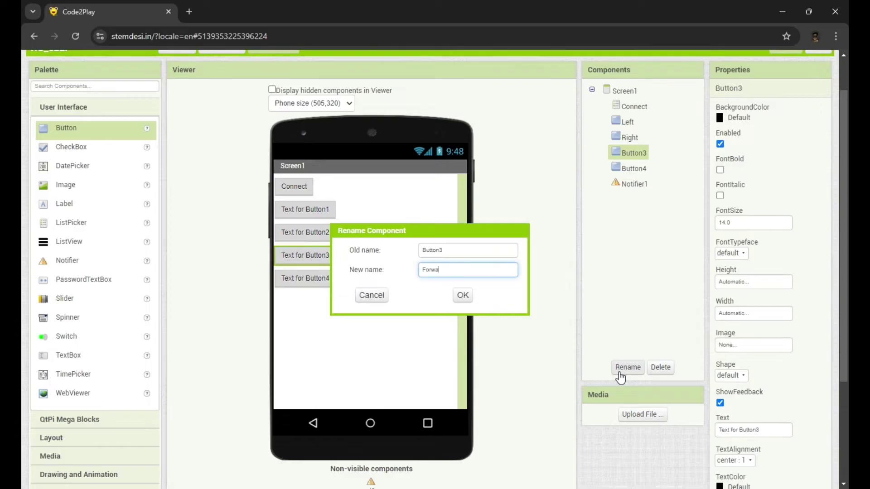
key("Return")
left_click(633, 169)
left_click(627, 367)
type("Backwa")
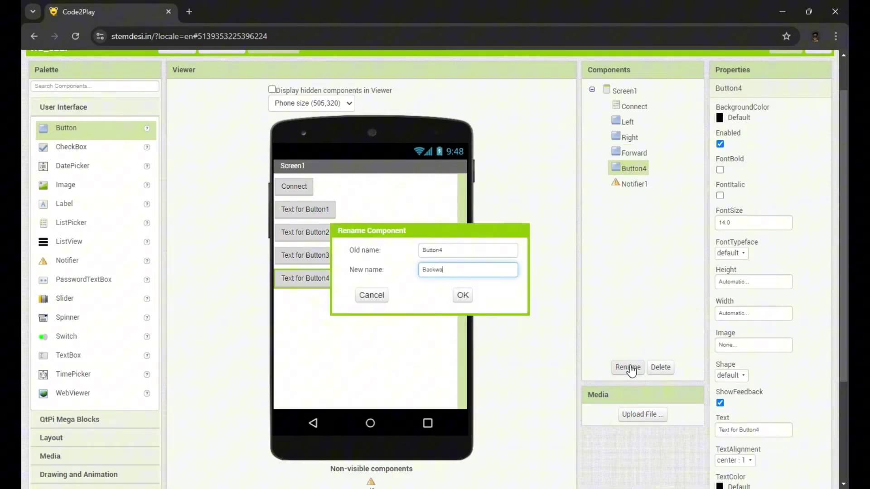
type("rd")
key("Return")
scroll(664, 233, "down", 2)
- Set the four buttons' Text to Backward, Forward, Right and Left
triple_click(754, 372)
type("B")
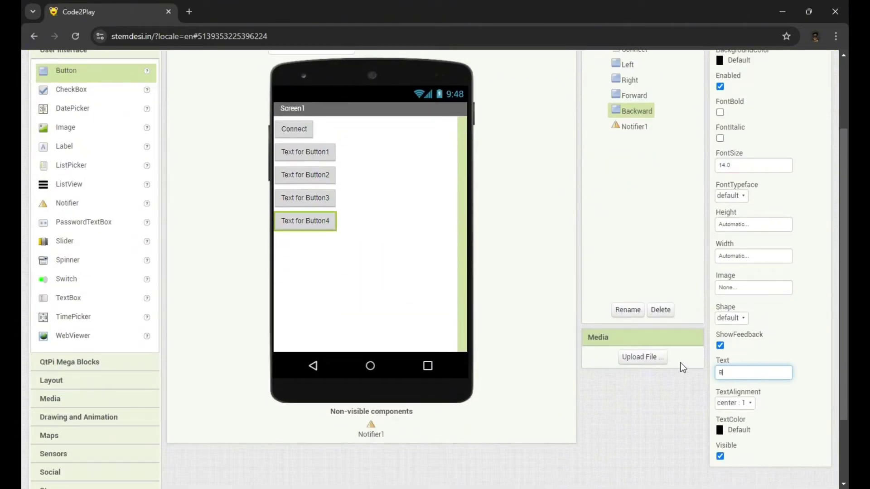
type("ackward")
key("Return")
left_click(634, 95)
triple_click(753, 419)
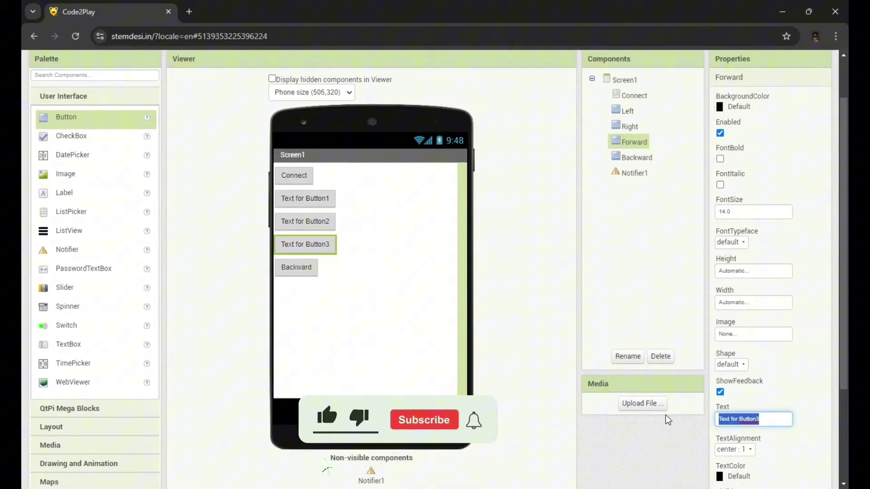
type("d")
key("Return")
left_click(629, 126)
triple_click(753, 419)
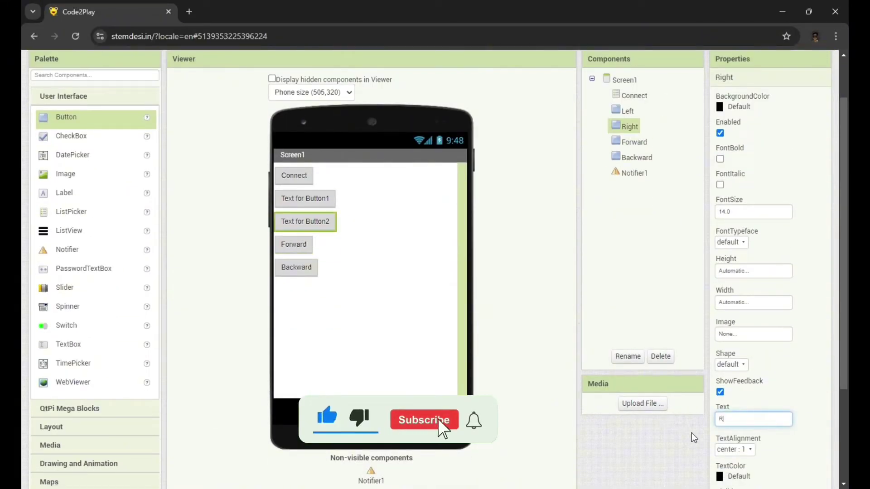
type("Right")
key("Return")
left_click(627, 111)
triple_click(753, 419)
type("Left")
key("Return")
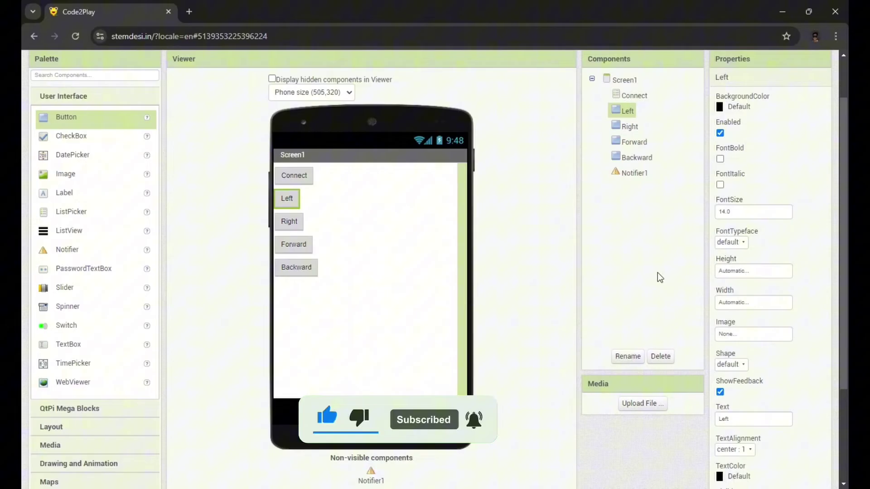
- Set Screen1's AlignHorizontal to Center
left_click(624, 79)
left_click(734, 166)
left_click(735, 198)
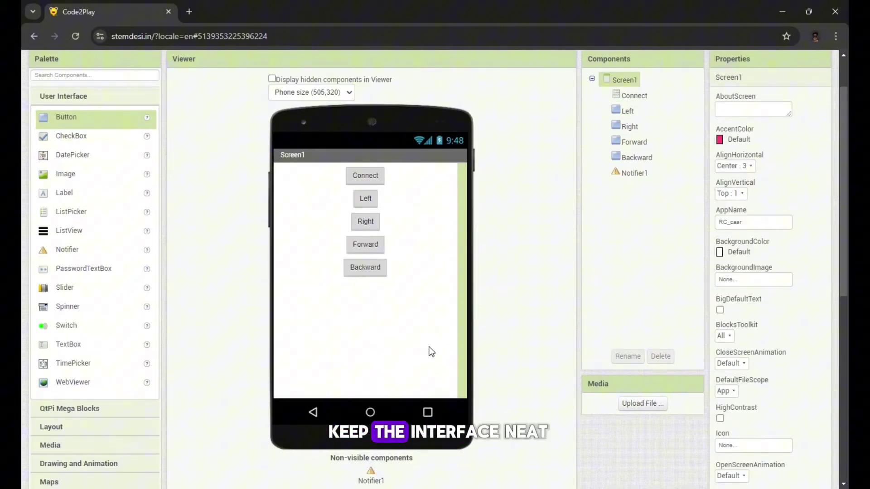
- Place a 2×2 TableArrangement under Connect and move the direction buttons into its cells
left_click(51, 427)
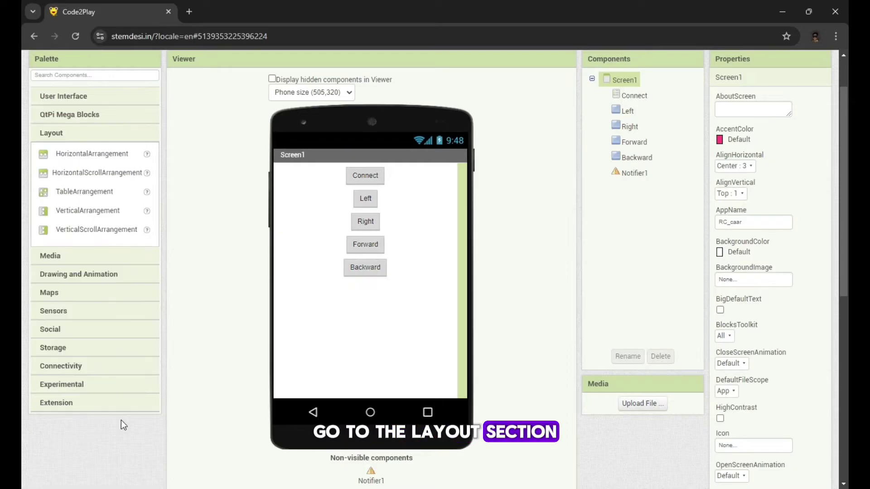
mouse_move(84, 191)
left_mouse_down()
mouse_move(373, 208)
mouse_move(351, 224)
left_mouse_up()
left_click_drag(366, 254, 381, 201)
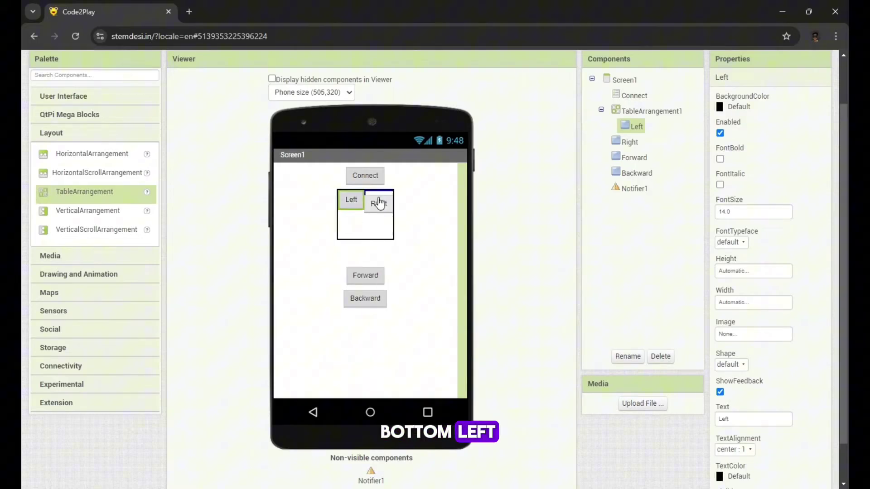
mouse_move(365, 253)
left_mouse_down()
mouse_move(350, 220)
mouse_move(385, 219)
left_mouse_up()
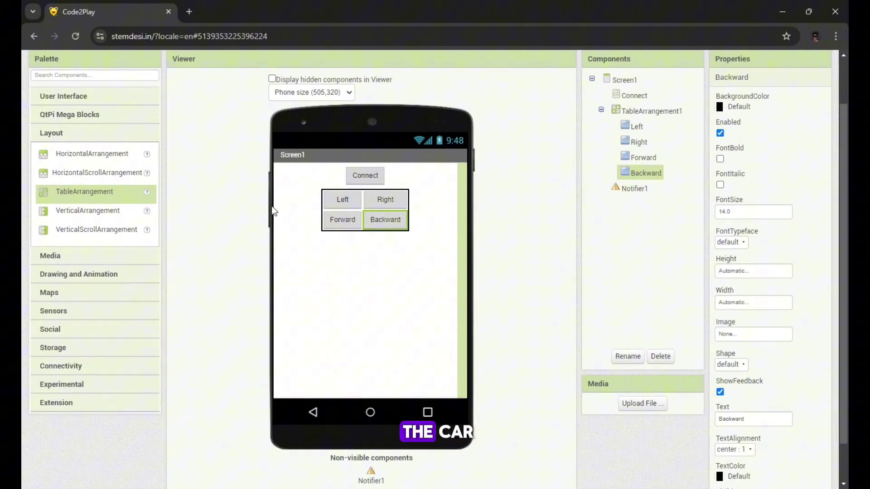
left_click(69, 114)
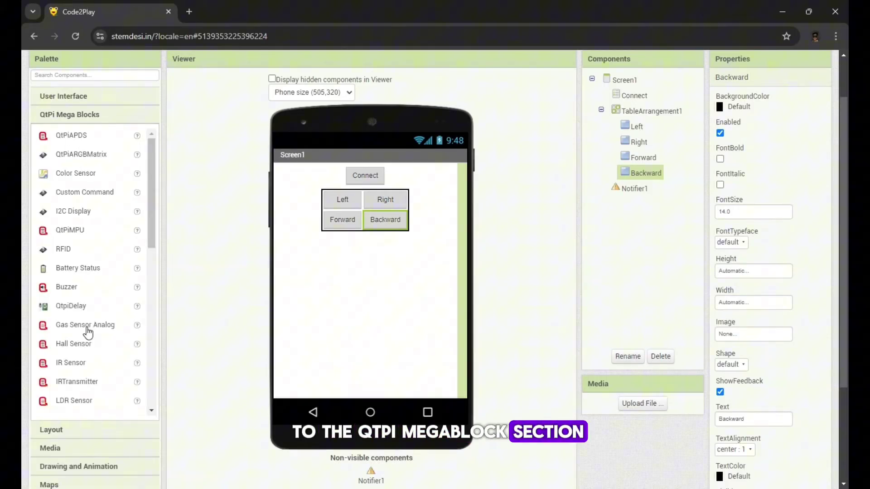
scroll(88, 320, "down", 3)
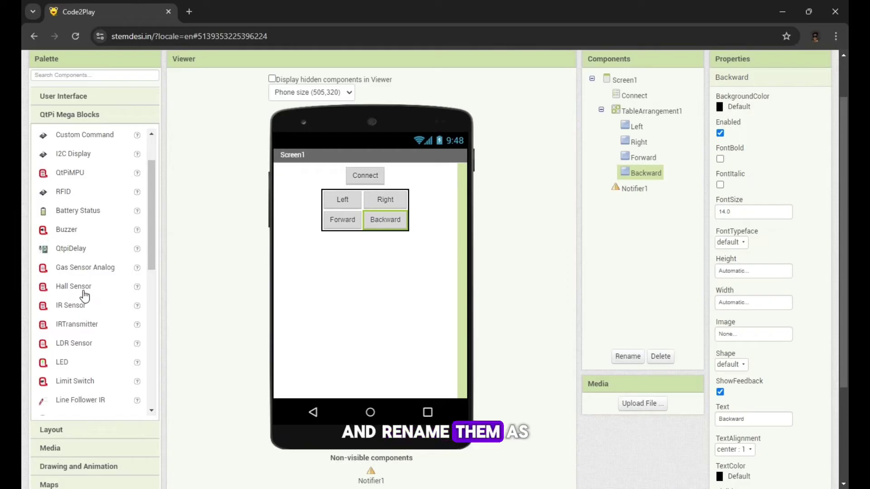
scroll(83, 306, "down", 3)
- Add QtPi Motor components and rename Motor1 to Left_Motor1 and Motor2 to Right_Motor2
left_click_drag(65, 322, 340, 313)
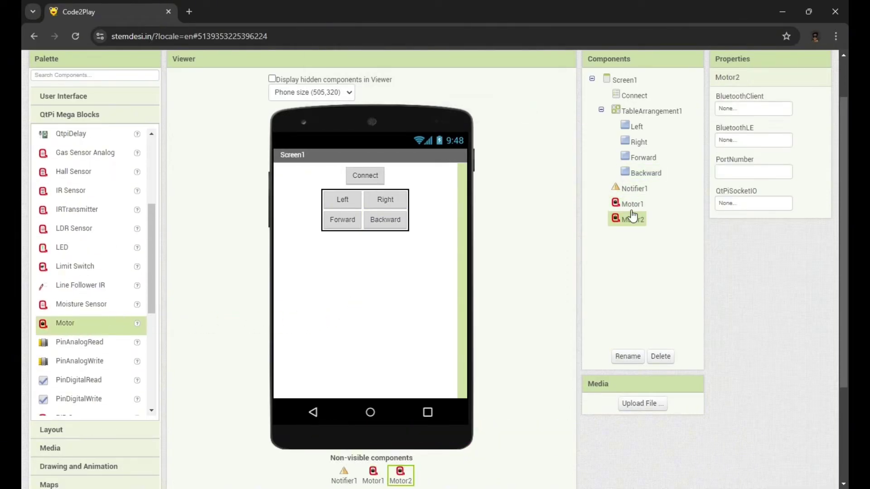
left_click(631, 204)
left_click(627, 356)
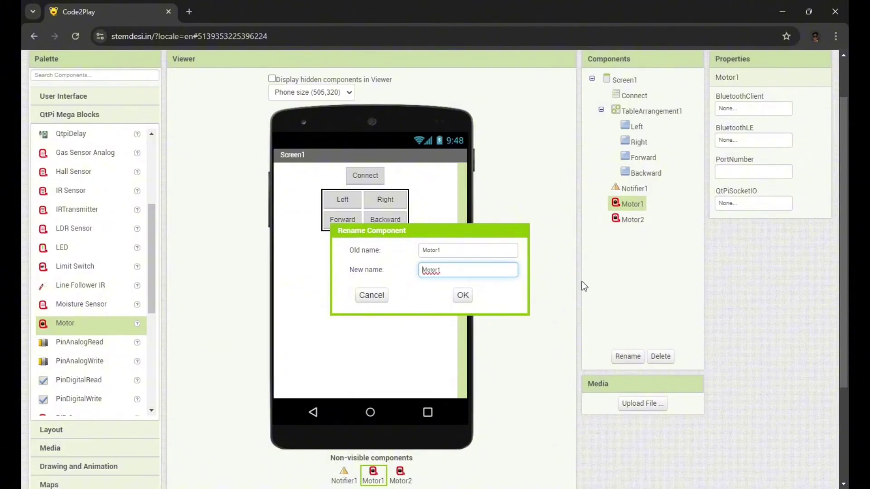
type("Left_")
key("Return")
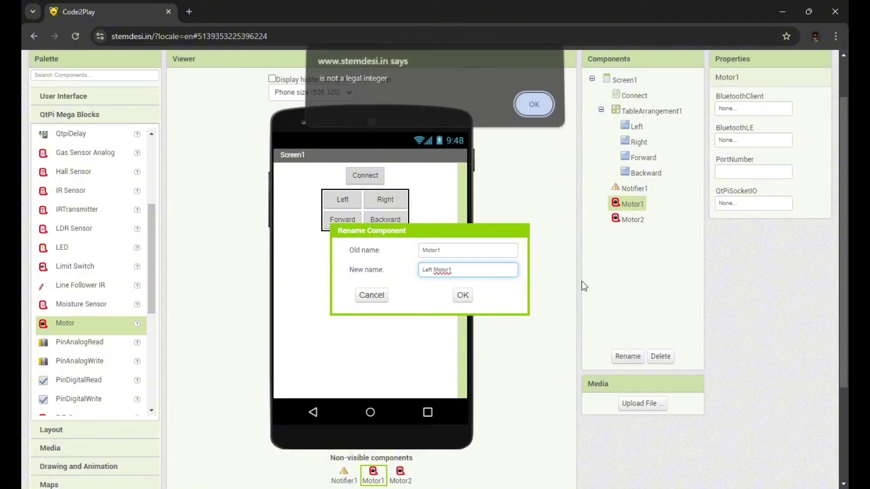
left_click(533, 110)
left_click(632, 219)
left_click(627, 357)
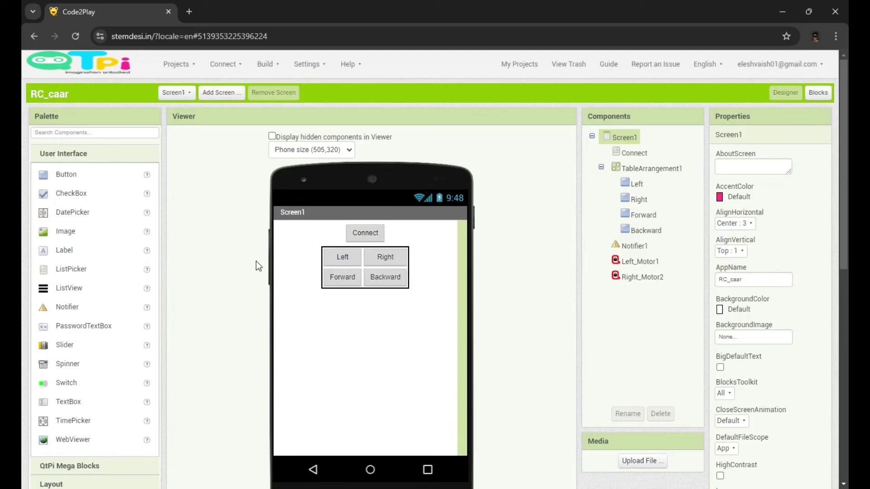
scroll(105, 258, "down", 3)
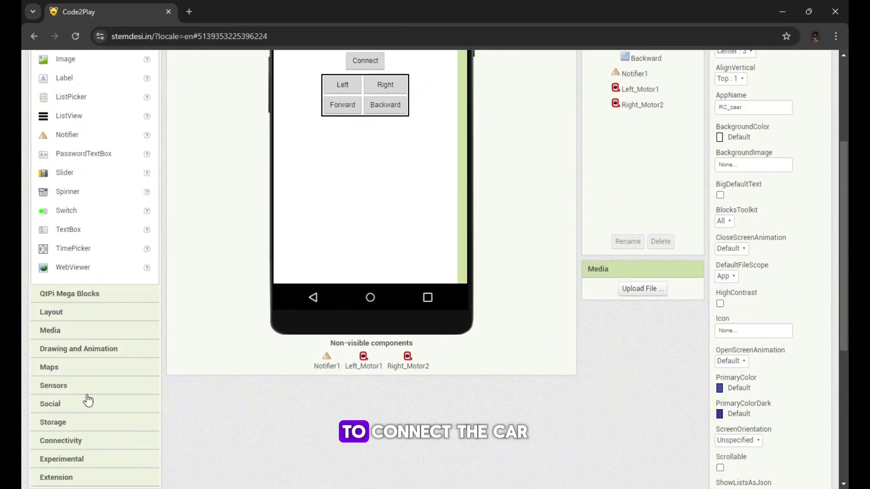
- Drop BluetoothClient1 from the Connectivity palette into the app
left_click(60, 440)
left_click_drag(80, 358, 282, 377)
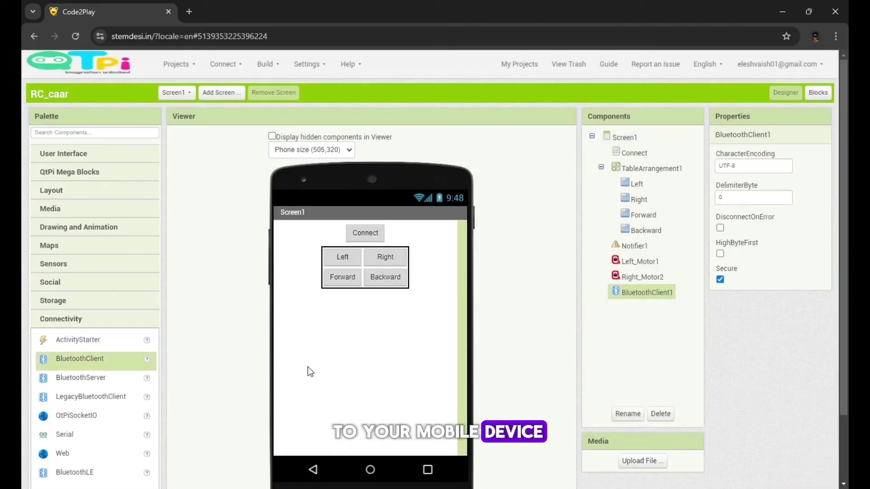
scroll(357, 311, "down", 2)
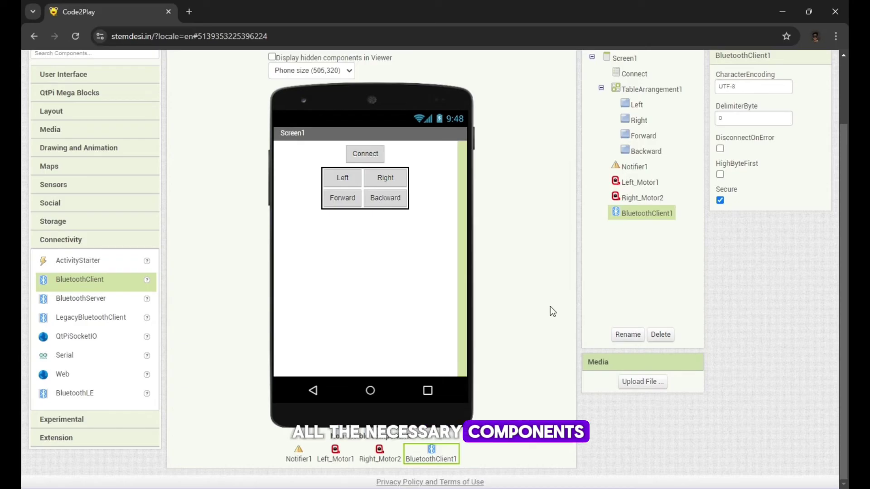
scroll(569, 266, "up", 2)
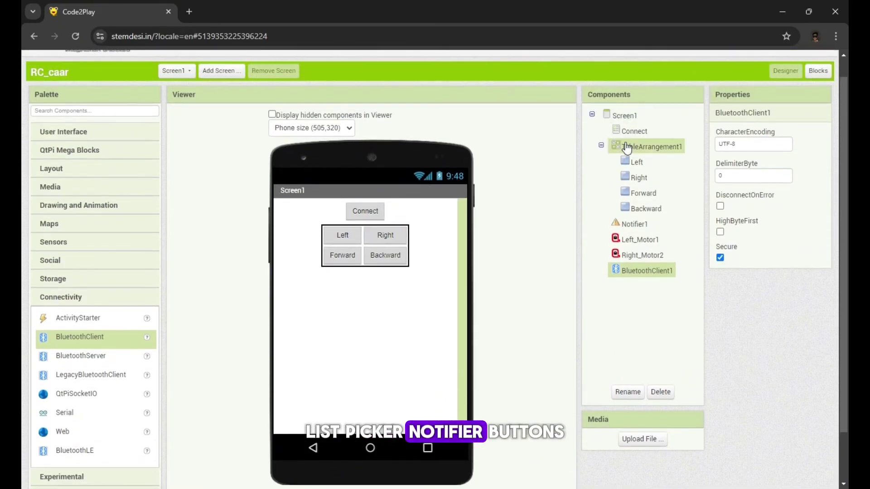